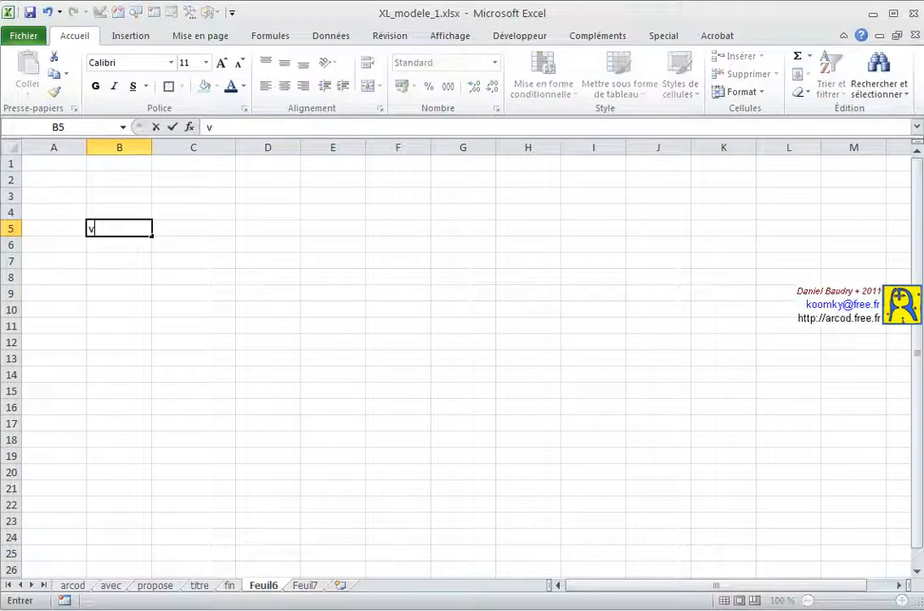
Step: Enter the column headers "vendeurs" in B5 and "pieces vendues" in C5
{"action": "type", "text": "endeurs"}
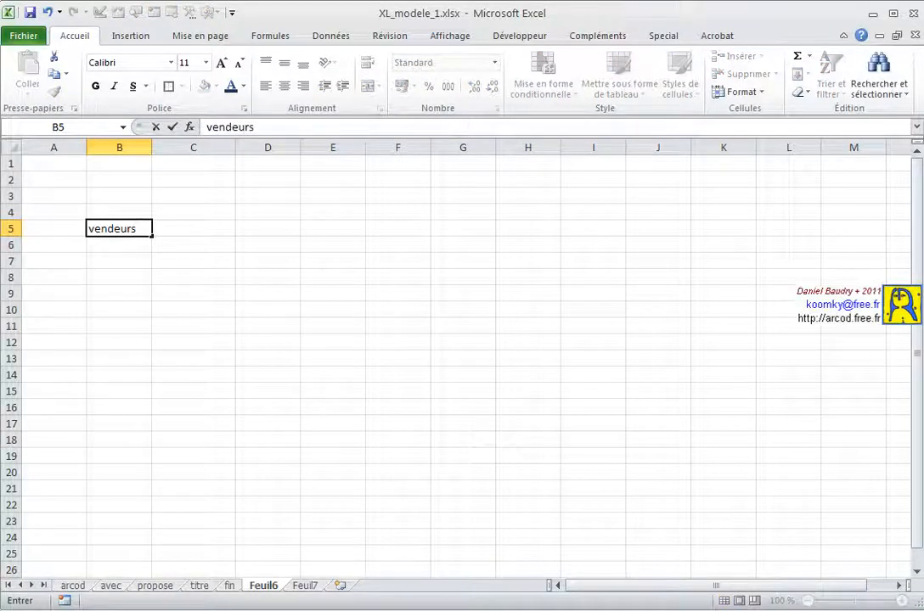
{"action": "key", "text": "Tab"}
{"action": "type", "text": "piec"}
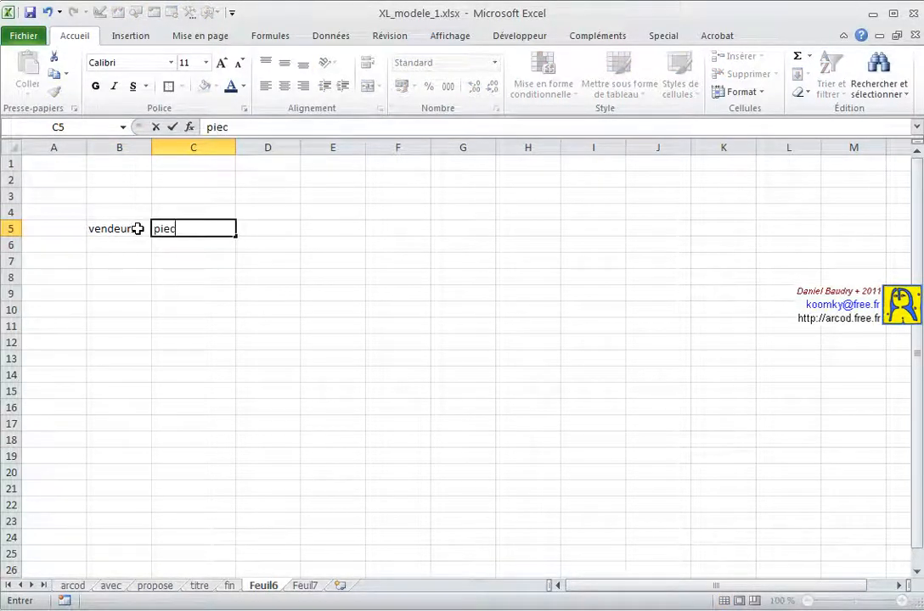
{"action": "type", "text": "es ven"}
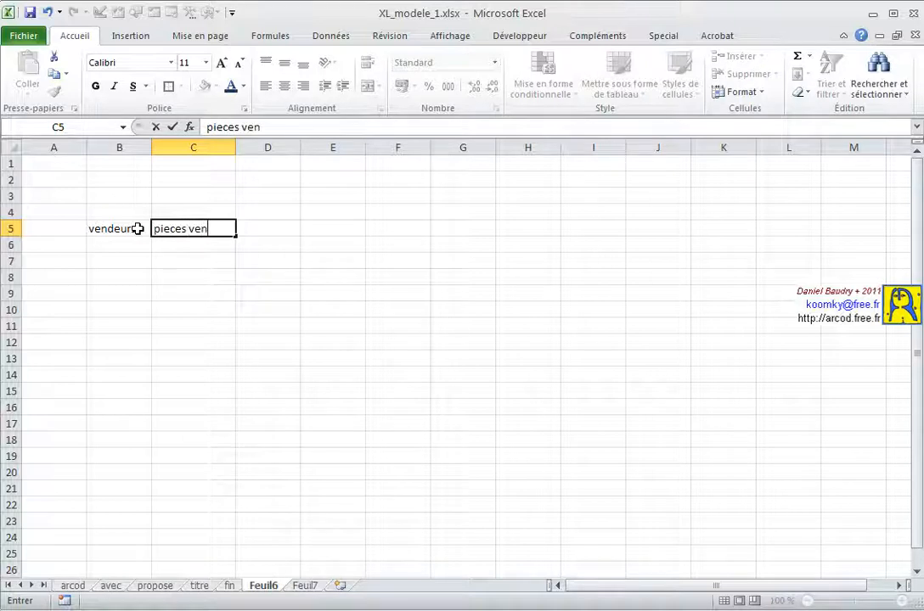
{"action": "type", "text": "dues"}
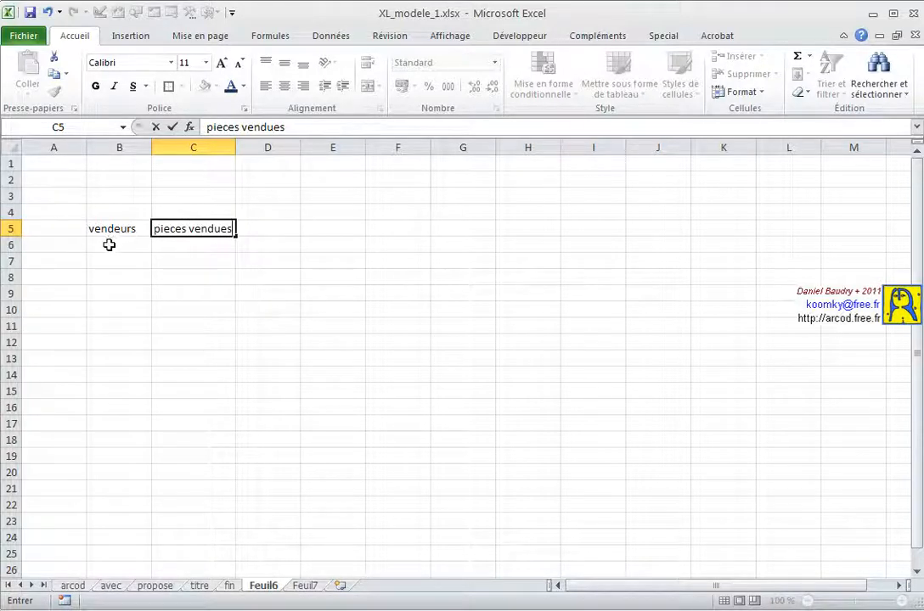
Step: List the four sellers' first names in cells B6 to B9 under the "vendeurs" header
{"action": "left_click", "coordinate": [109, 245]}
{"action": "type", "text": "jean"}
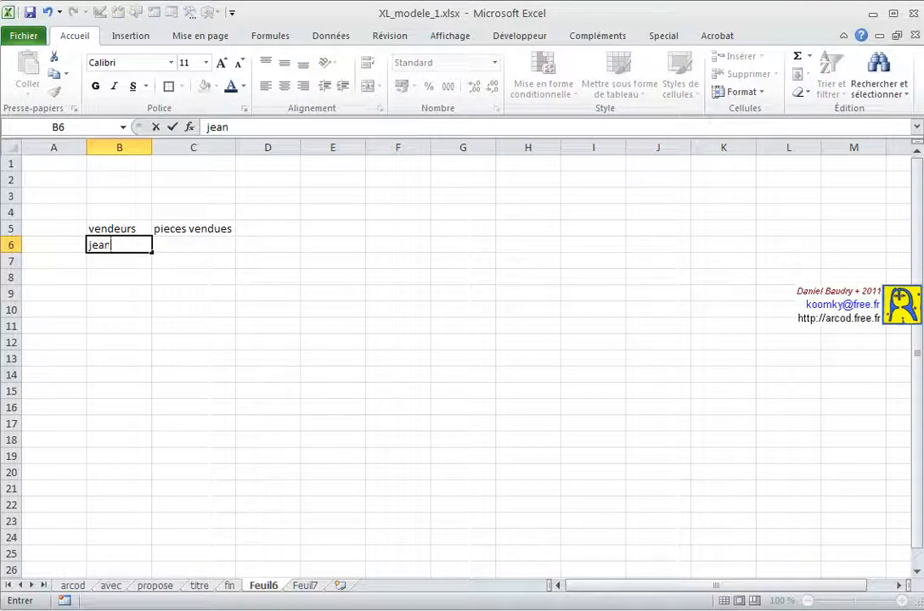
{"action": "key", "text": "Return"}
{"action": "type", "text": "pau"}
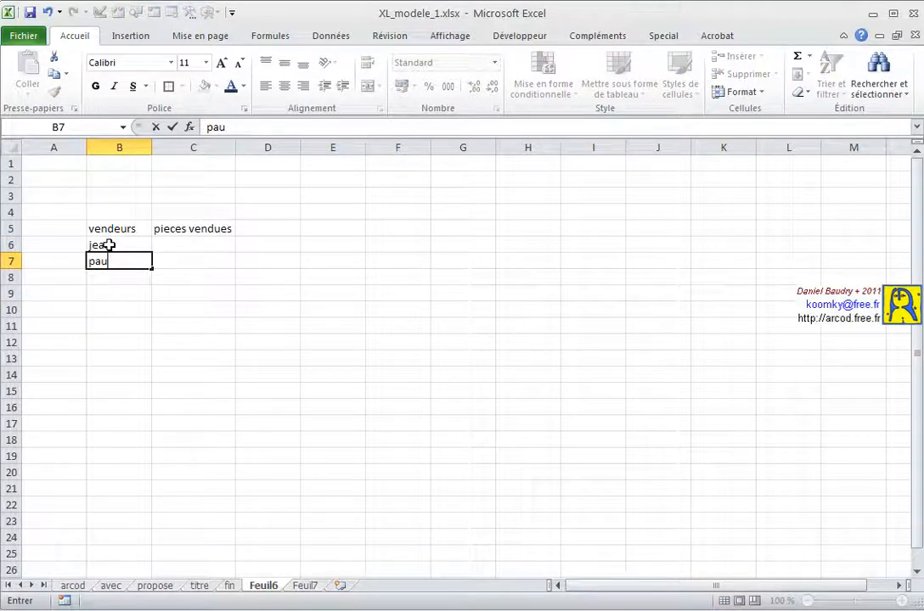
{"action": "type", "text": "l"}
{"action": "key", "text": "Return"}
{"action": "type", "text": "martine"}
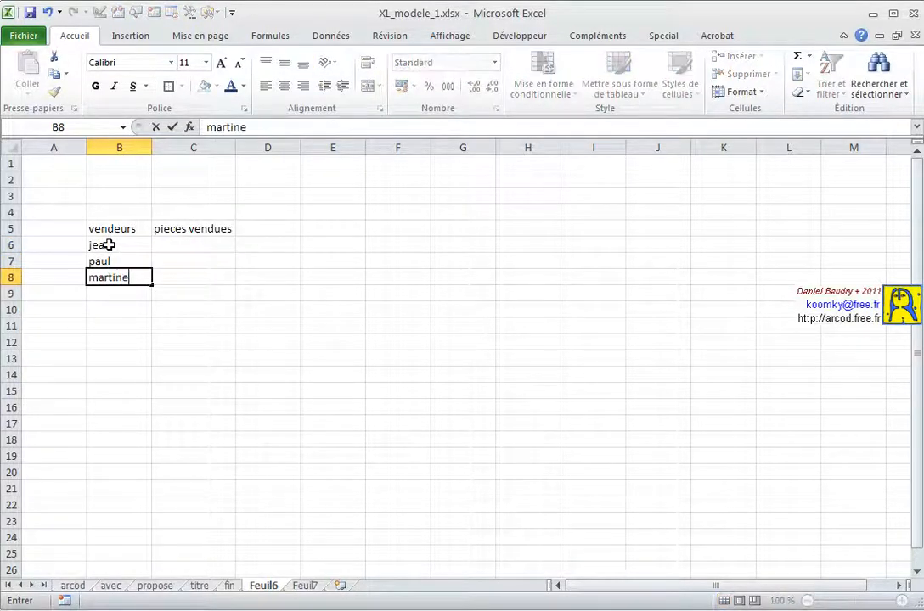
{"action": "key", "text": "Return"}
{"action": "type", "text": "elodie"}
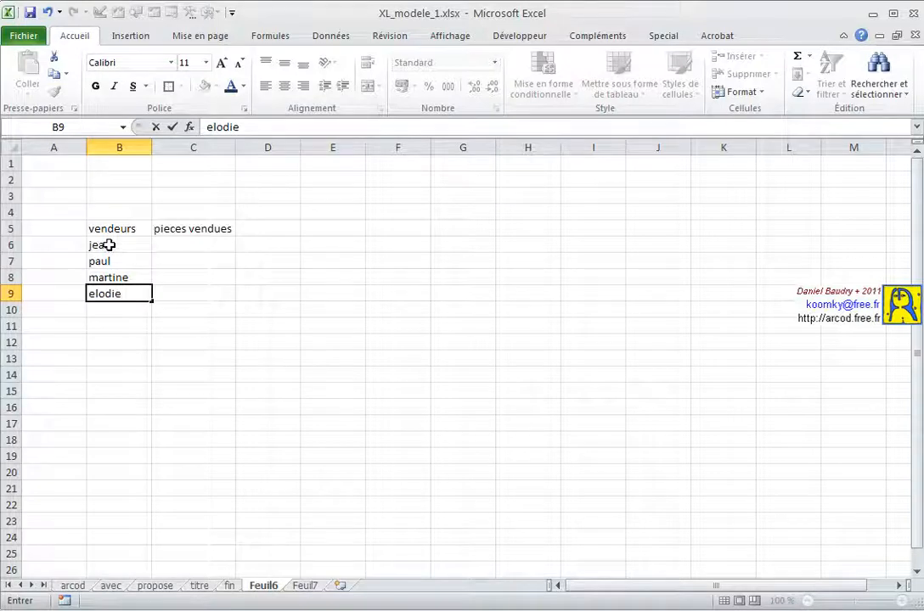
Step: Enter the sold quantities 2365, 2025, 1987 and 2315 in cells C6 to C9
{"action": "left_click", "coordinate": [181, 244]}
{"action": "type", "text": "23"}
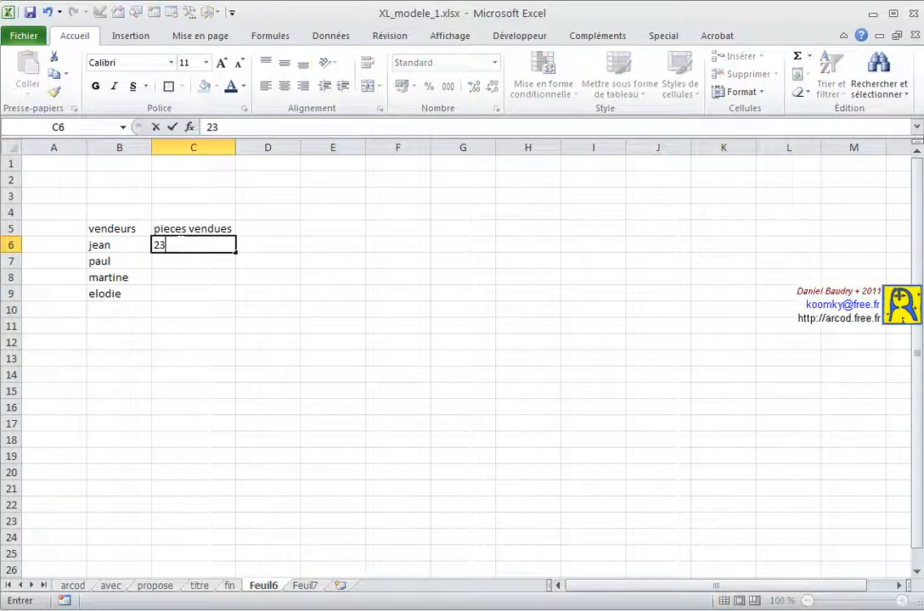
{"action": "type", "text": "65"}
{"action": "key", "text": "Return"}
{"action": "type", "text": "2025"}
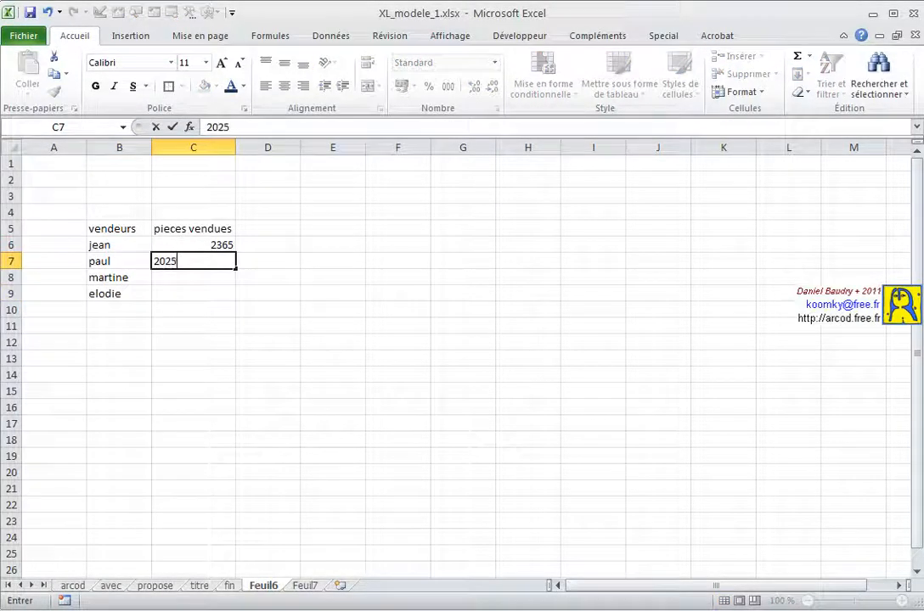
{"action": "left_click", "coordinate": [179, 275]}
{"action": "type", "text": "1987"}
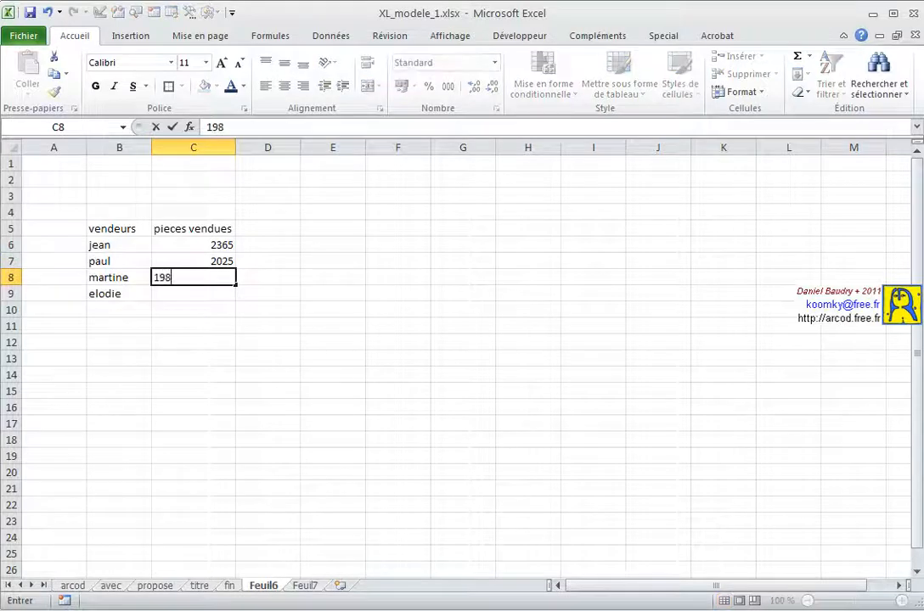
{"action": "left_click", "coordinate": [169, 294]}
{"action": "type", "text": "2"}
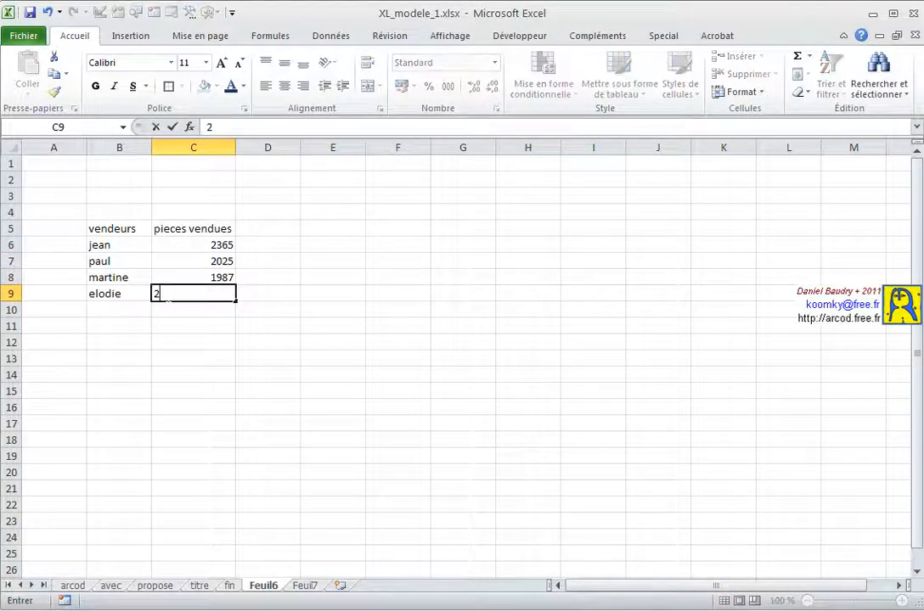
{"action": "type", "text": "315"}
Step: Label cell B11 as "total"
{"action": "left_click", "coordinate": [106, 325]}
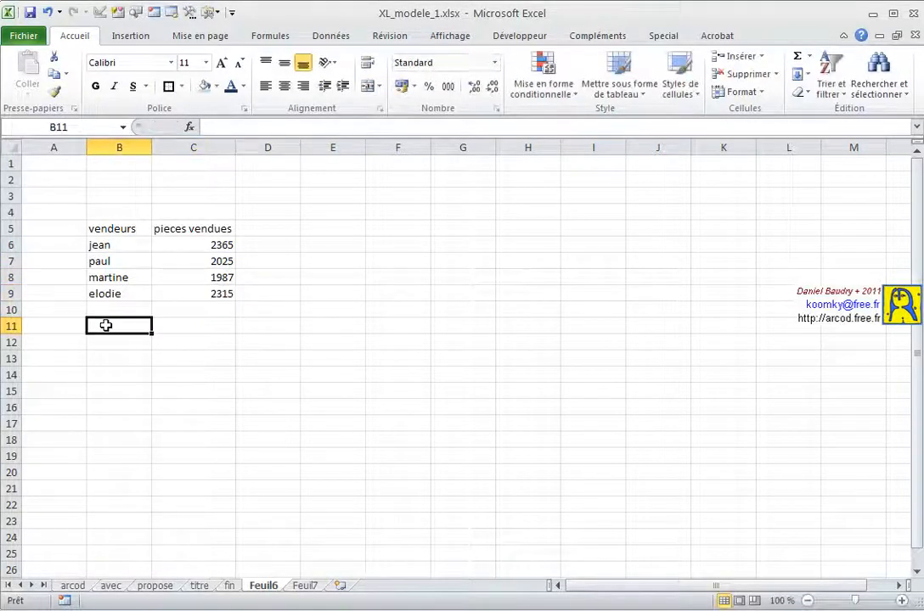
{"action": "type", "text": "to"}
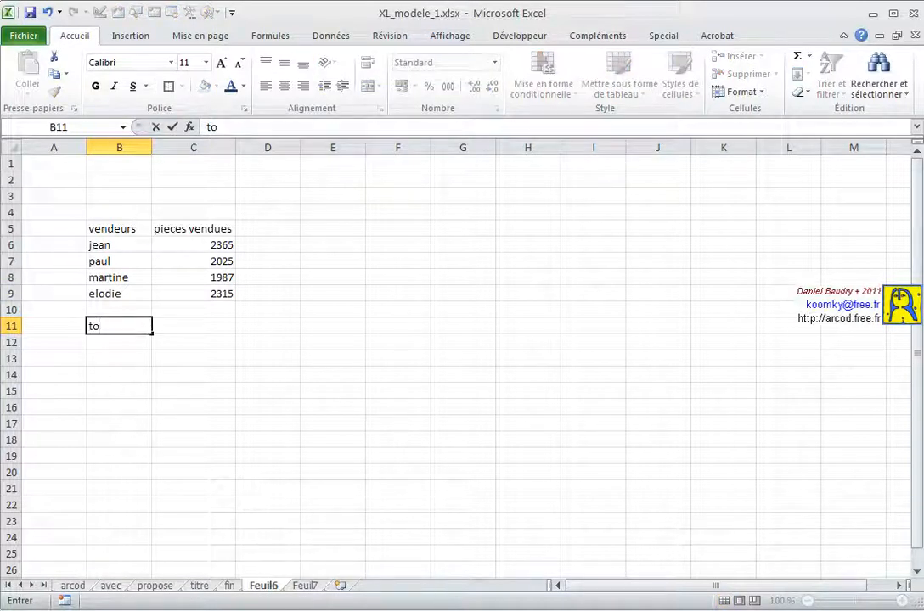
{"action": "type", "text": "tal"}
Step: Enter the formula =SOMME(C6:C9) in C11 to add up the pieces sold
{"action": "left_click", "coordinate": [197, 327]}
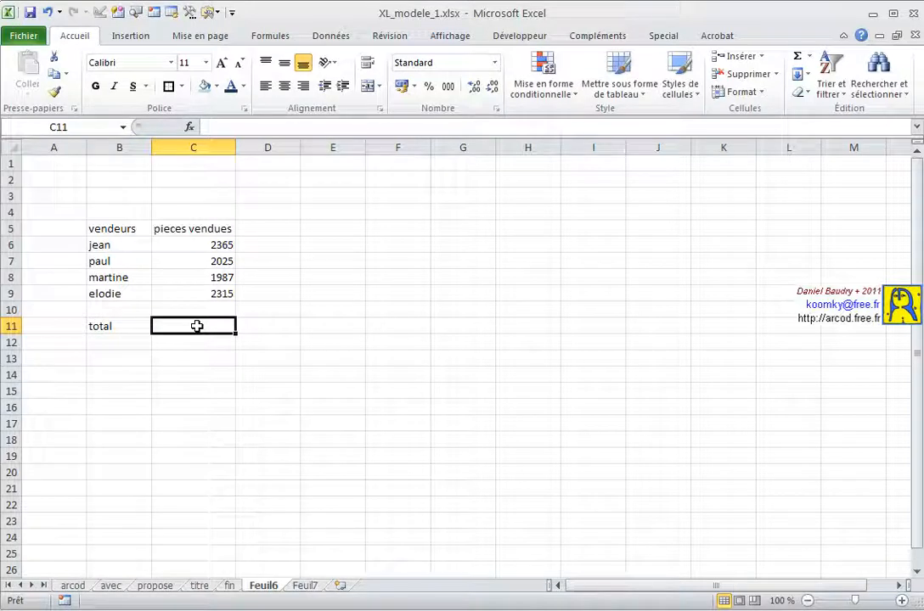
{"action": "type", "text": "="}
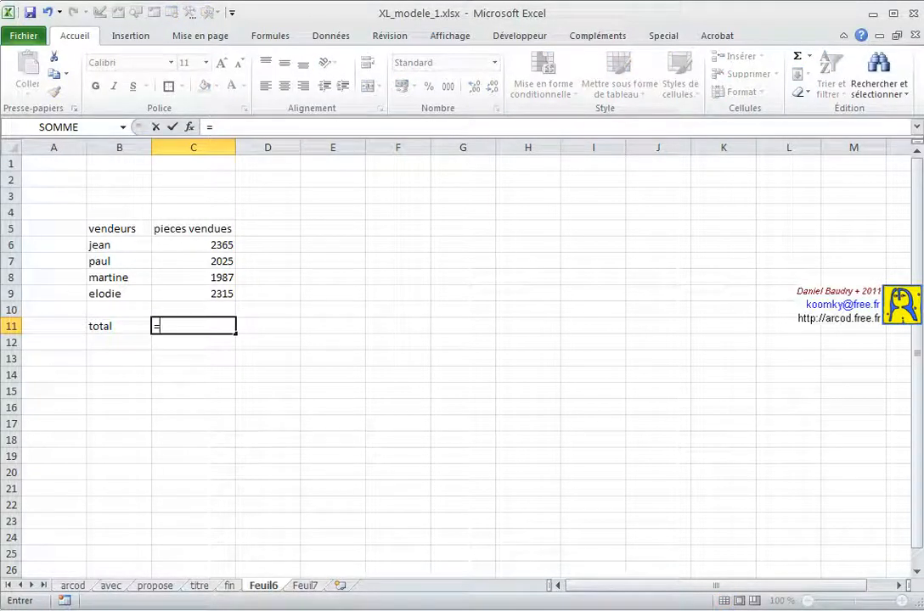
{"action": "type", "text": "som"}
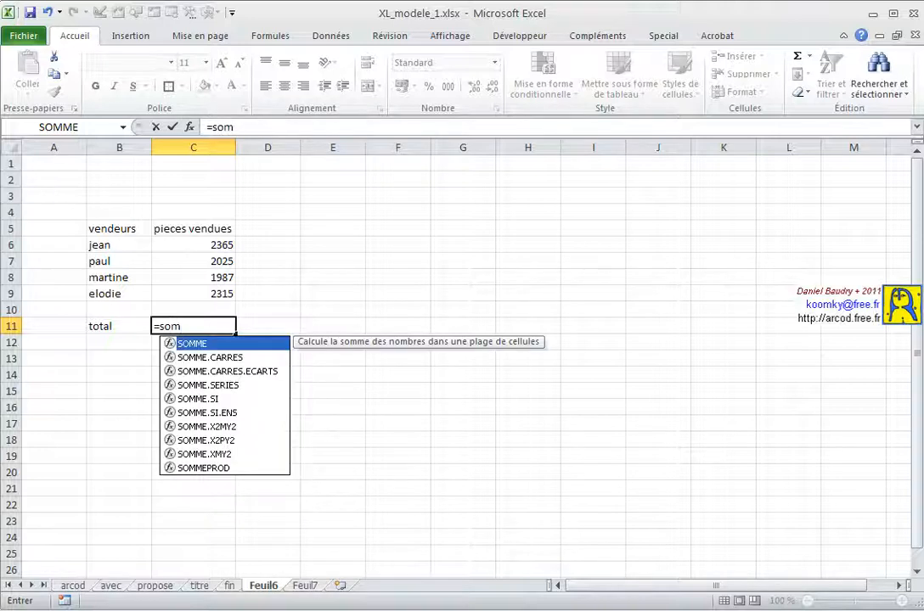
{"action": "double_click", "coordinate": [193, 343]}
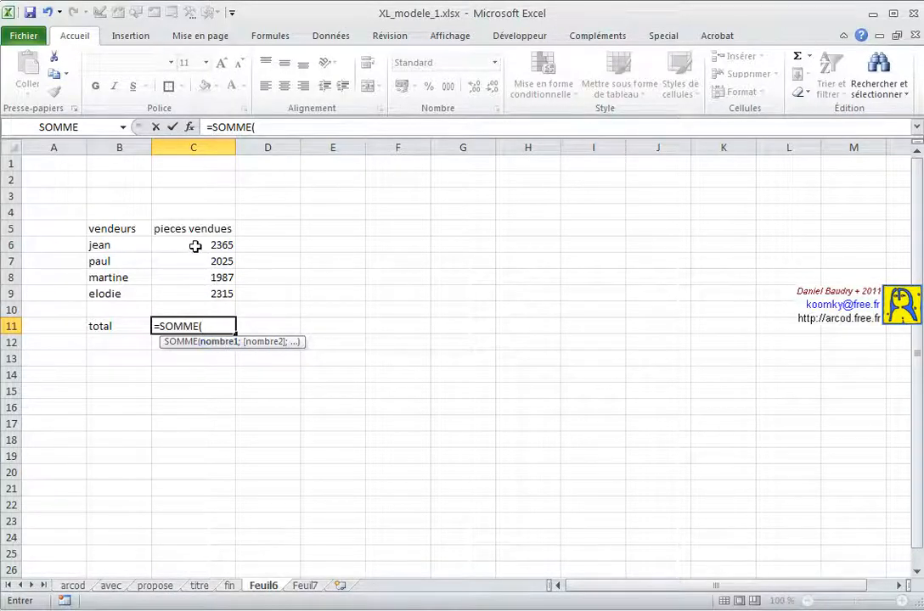
{"action": "left_click_drag", "start_coordinate": [196, 246], "coordinate": [194, 295]}
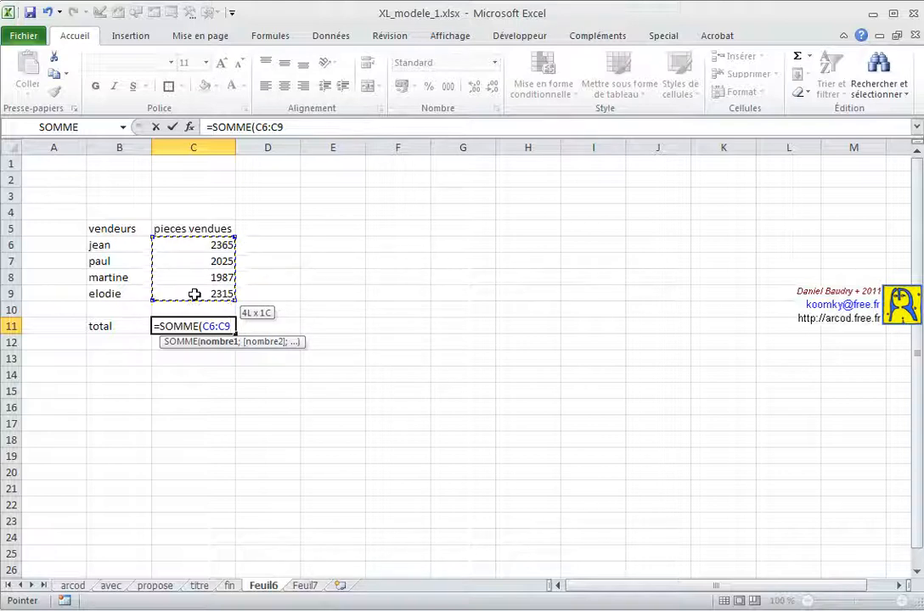
{"action": "left_click_drag", "start_coordinate": [194, 295], "coordinate": [194, 295]}
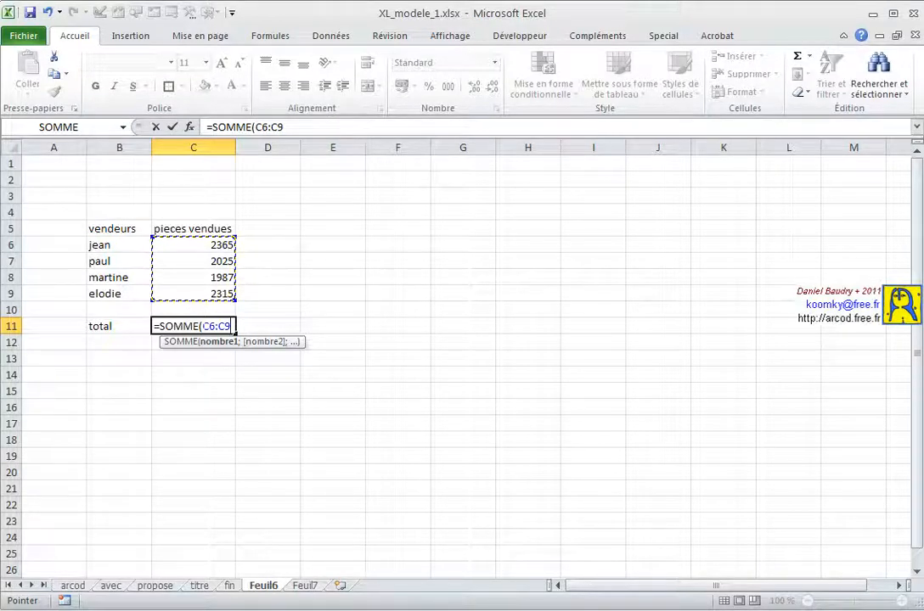
{"action": "left_click_drag", "start_coordinate": [214, 326], "coordinate": [231, 326]}
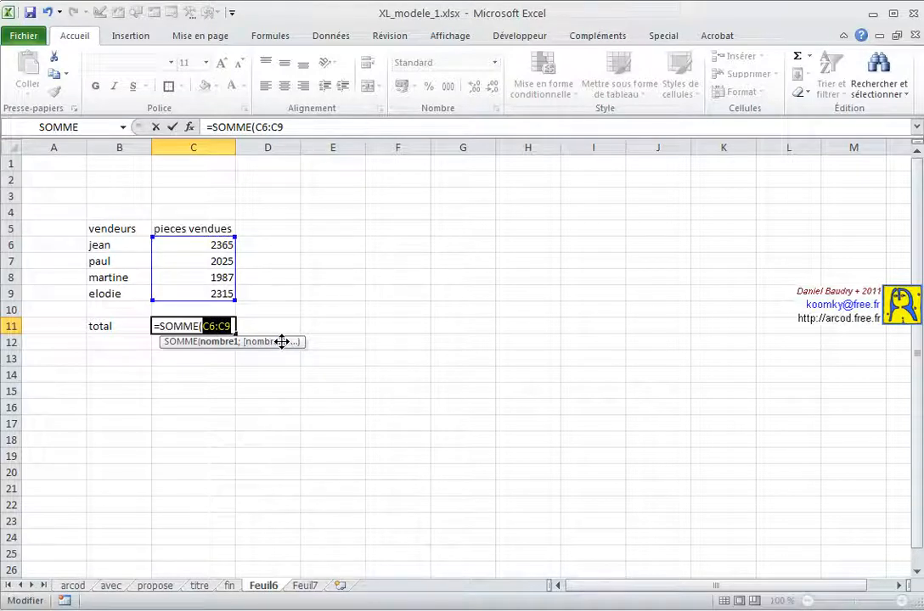
{"action": "left_click", "coordinate": [231, 328]}
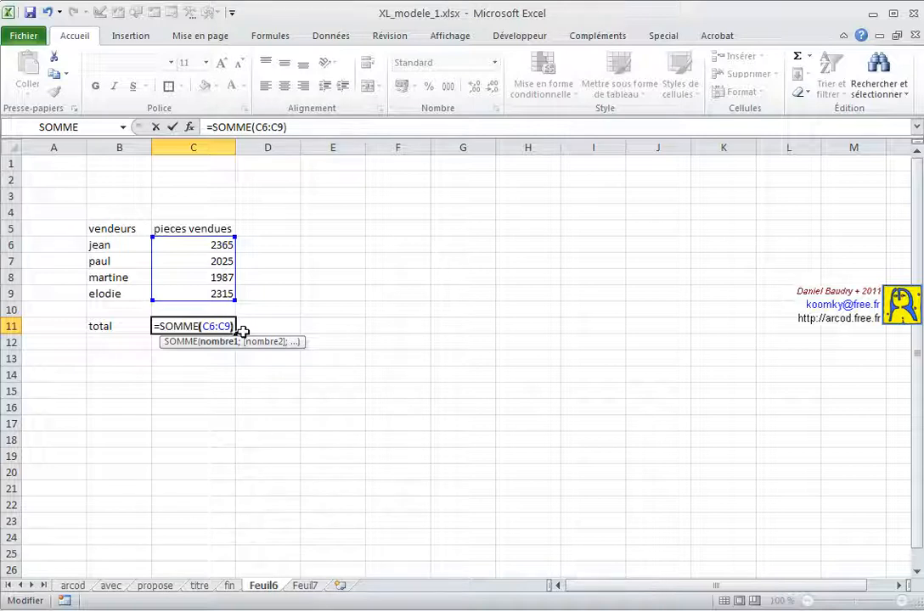
{"action": "type", "text": ")"}
{"action": "key", "text": "Return"}
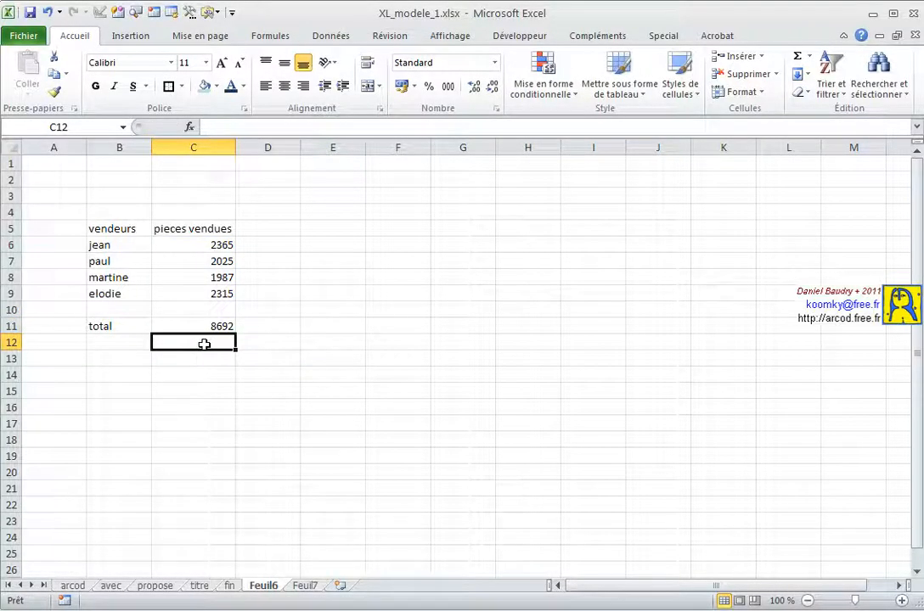
Step: Insert the SOMME function from the Math & Trigo category in C12 through the function wizard, with C6:C9 as Nombre1
{"action": "left_click", "coordinate": [189, 128]}
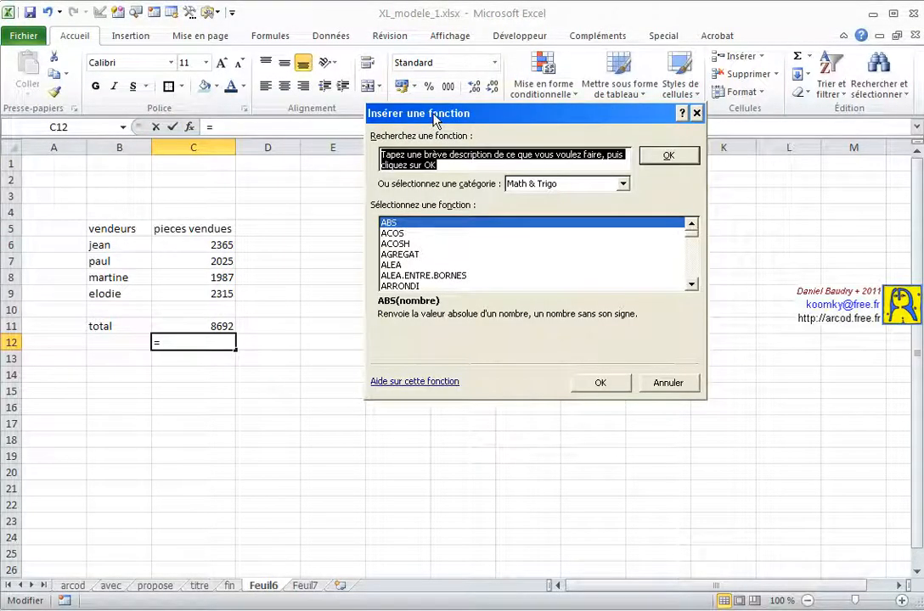
{"action": "left_click", "coordinate": [622, 183]}
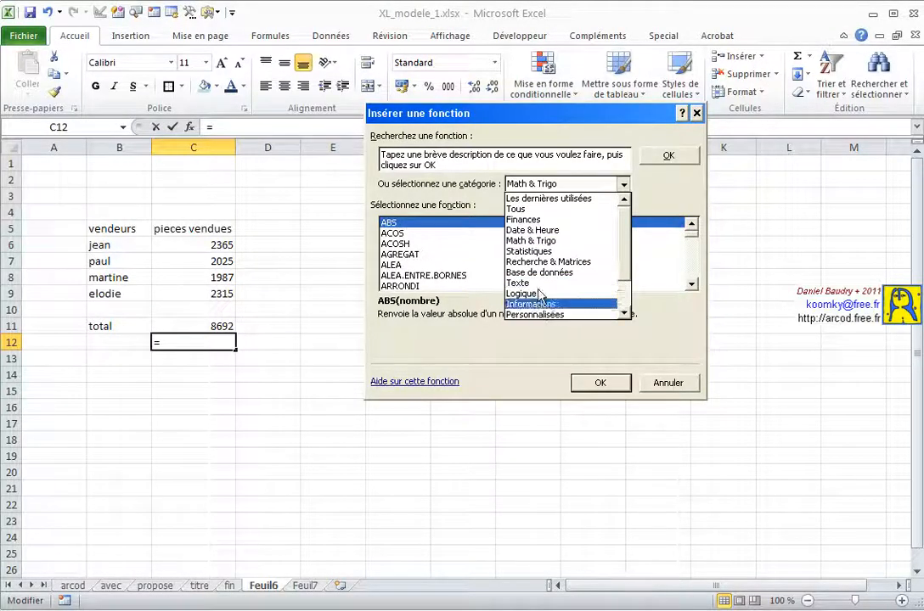
{"action": "left_click", "coordinate": [522, 241]}
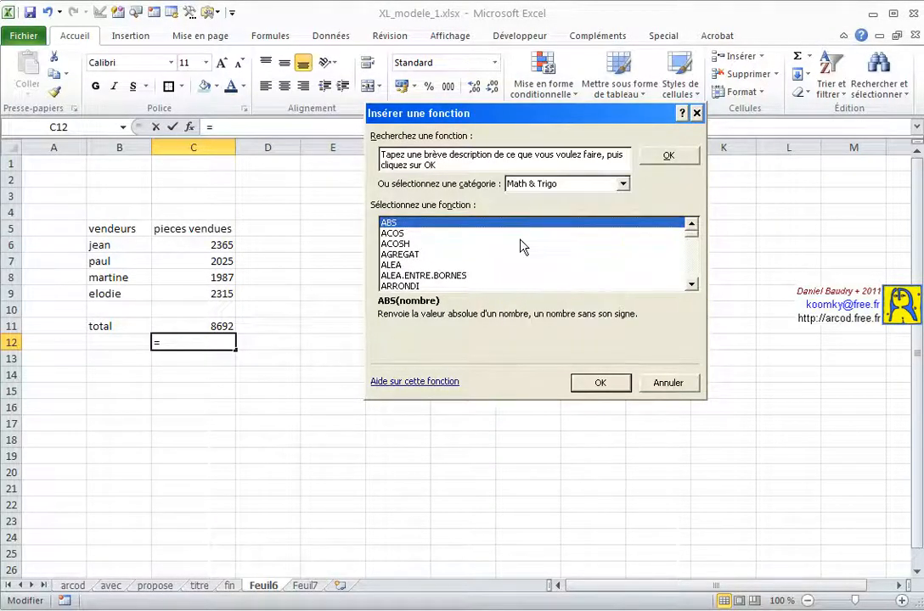
{"action": "left_click_drag", "start_coordinate": [690, 241], "coordinate": [489, 273]}
{"action": "left_click", "coordinate": [392, 255]}
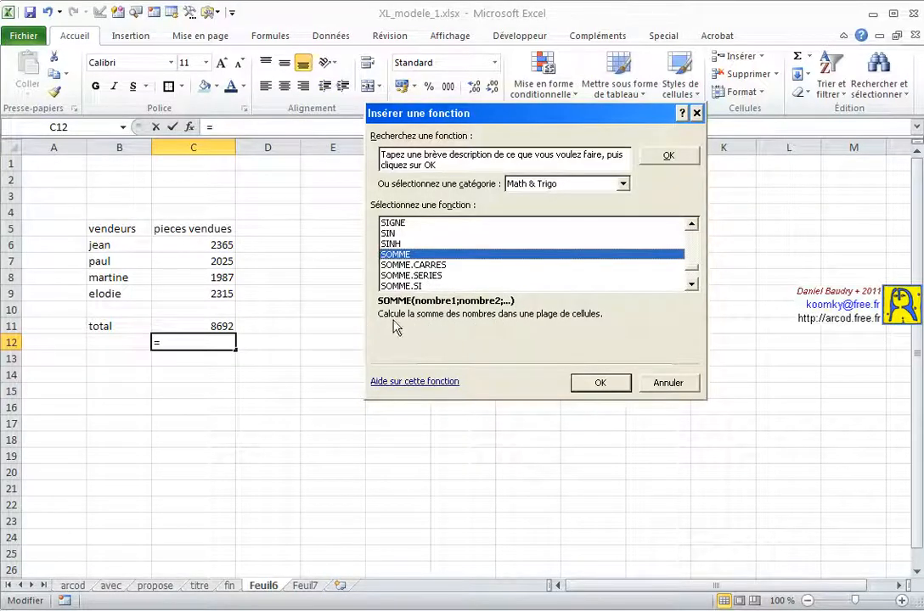
{"action": "left_click", "coordinate": [594, 383]}
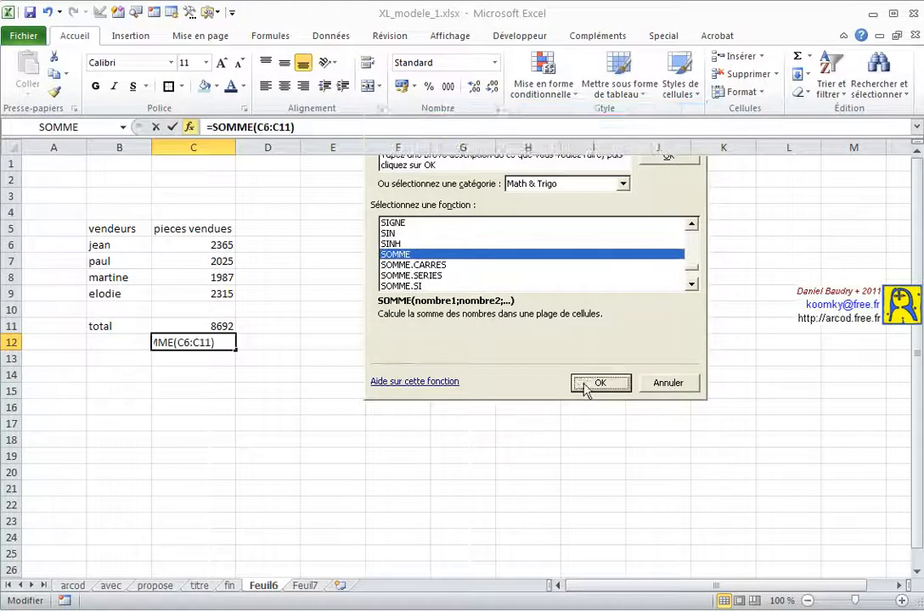
{"action": "left_click_drag", "start_coordinate": [365, 129], "coordinate": [392, 162]}
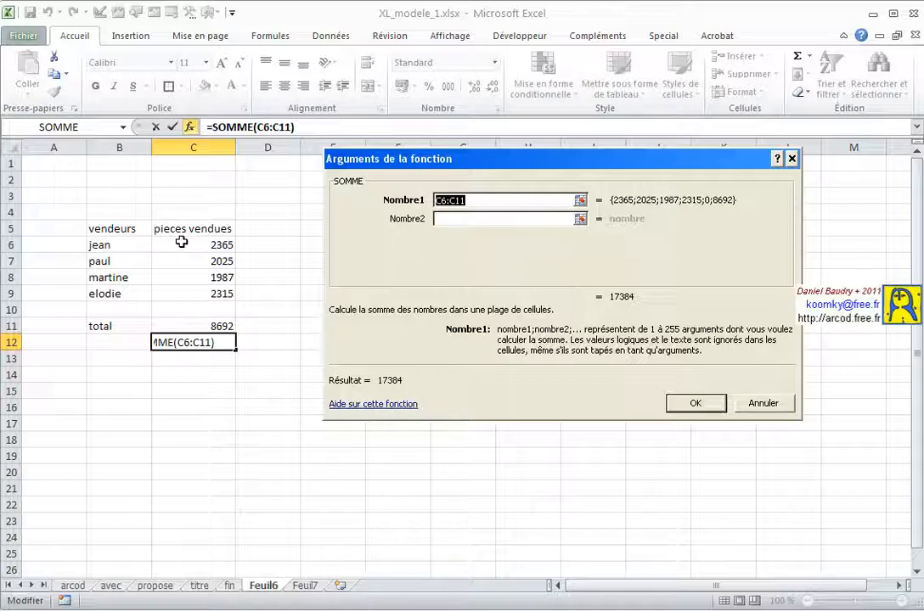
{"action": "left_click_drag", "start_coordinate": [181, 242], "coordinate": [180, 289]}
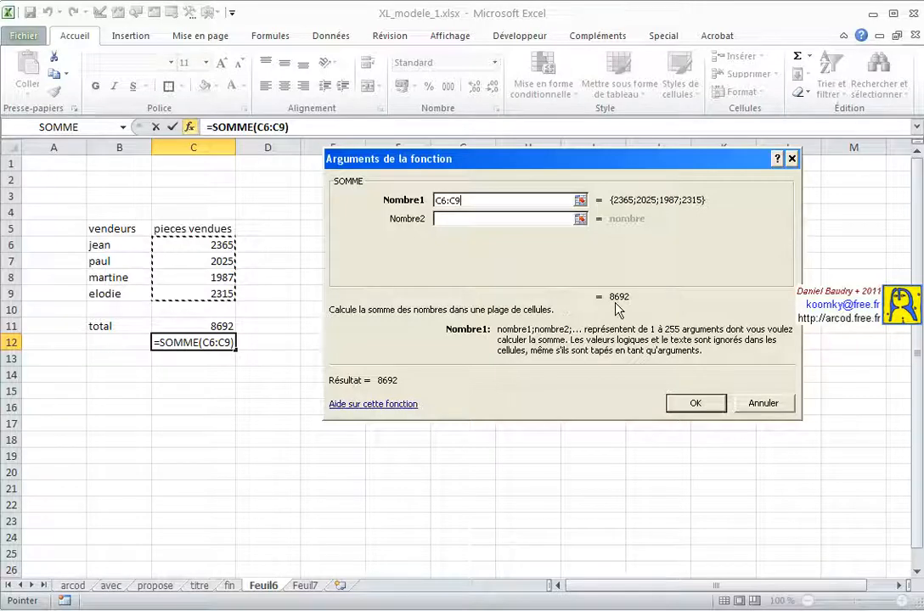
{"action": "left_click", "coordinate": [692, 405]}
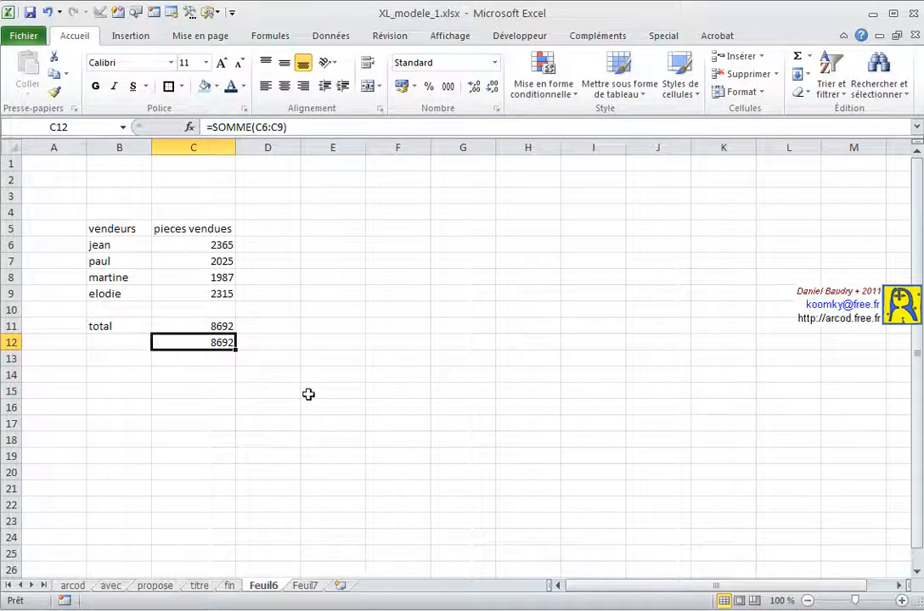
Step: Clear the contents of row 12, including the duplicate sum in C12
{"action": "left_click", "coordinate": [254, 330]}
{"action": "left_click", "coordinate": [252, 343]}
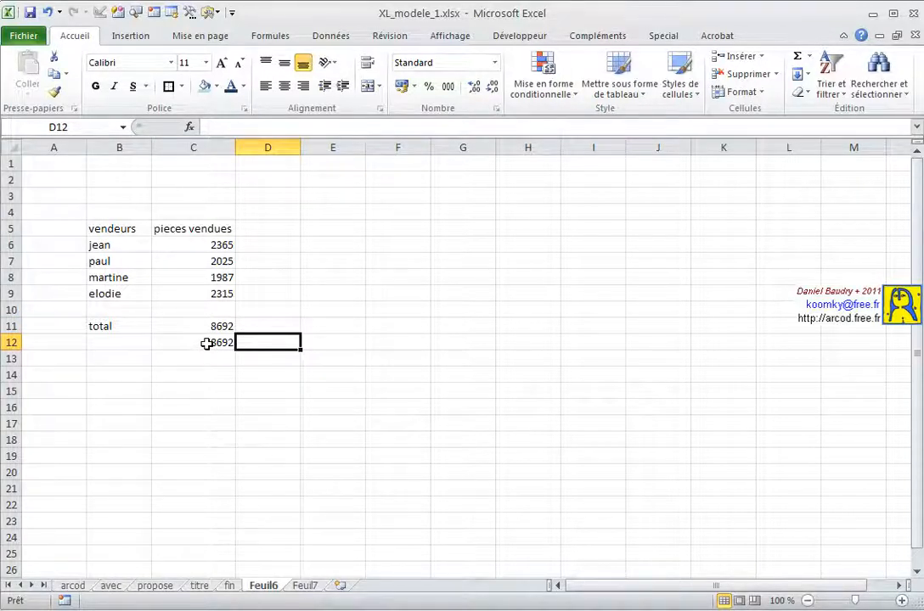
{"action": "left_click", "coordinate": [206, 343]}
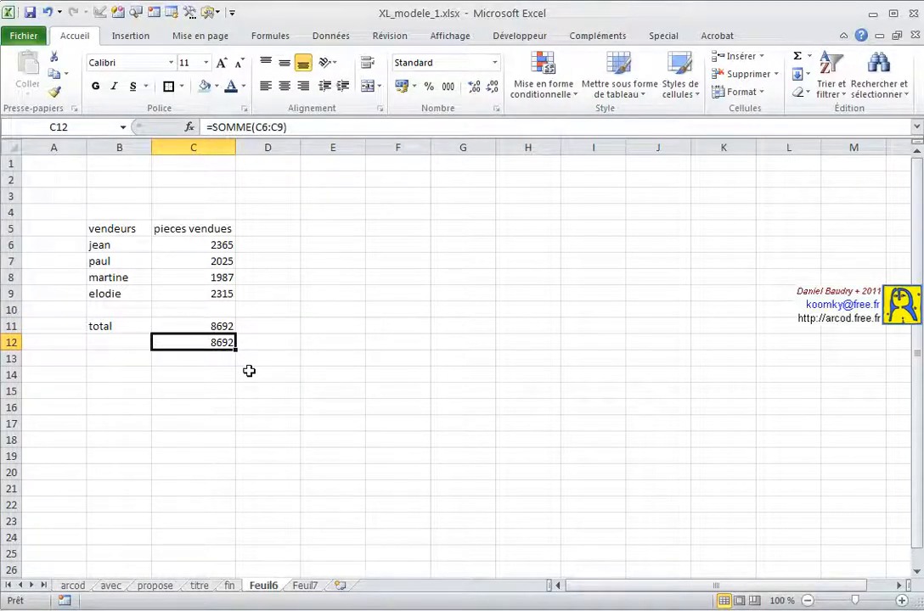
{"action": "left_click", "coordinate": [10, 342]}
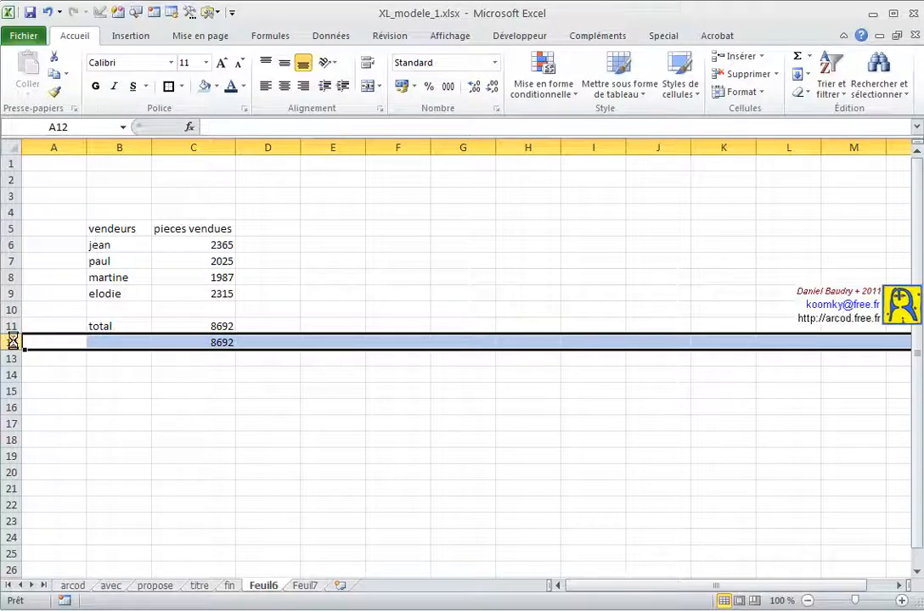
{"action": "key", "text": "Delete"}
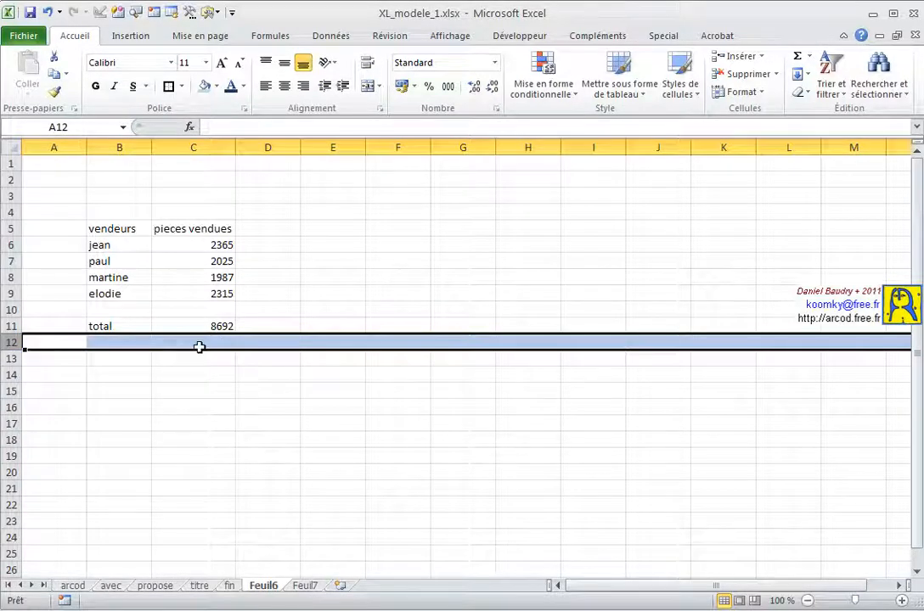
Step: Apply a thick bottom border (Bordure épaisse en bas) to the header cells B5:C5
{"action": "left_click", "coordinate": [199, 346]}
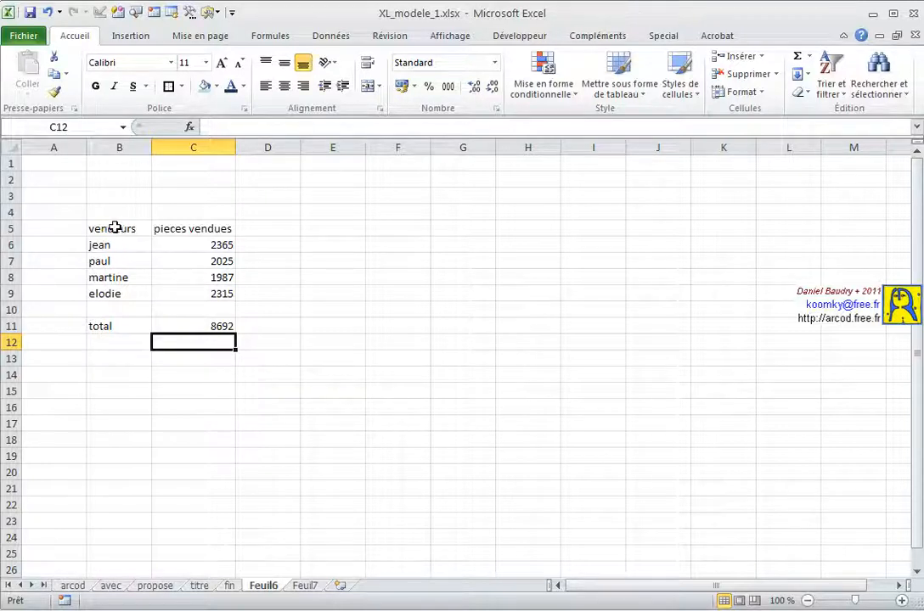
{"action": "left_click_drag", "start_coordinate": [113, 225], "coordinate": [196, 227]}
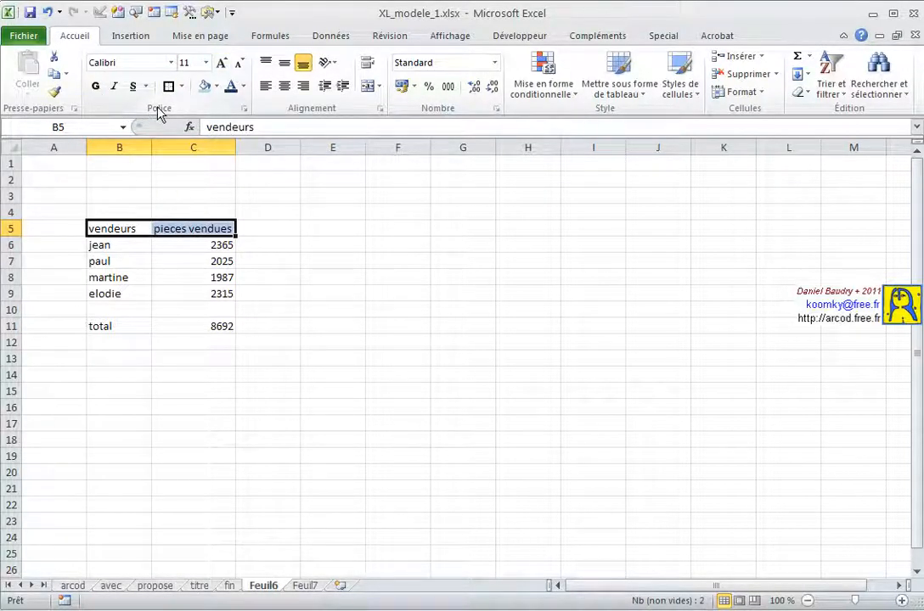
{"action": "left_click", "coordinate": [182, 87]}
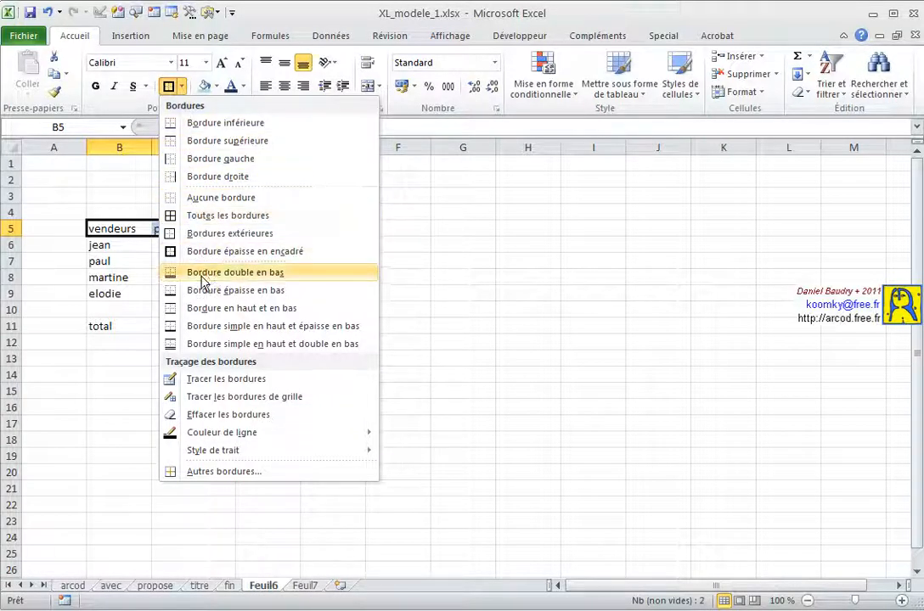
{"action": "left_click", "coordinate": [253, 289]}
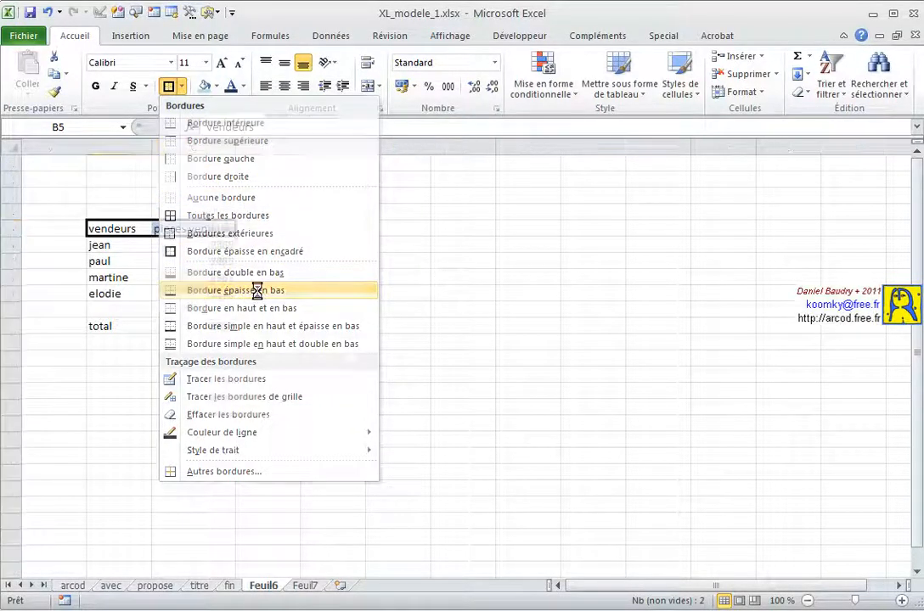
{"action": "left_click", "coordinate": [294, 306]}
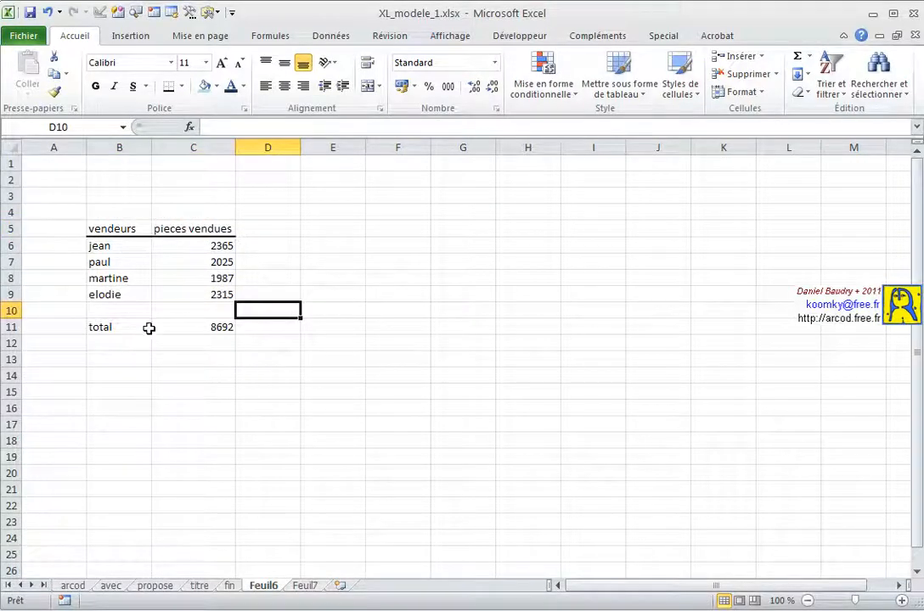
Step: Frame the total row B11:C11 with a thick box border (Bordure épaisse en encadré)
{"action": "left_click_drag", "start_coordinate": [101, 327], "coordinate": [212, 326]}
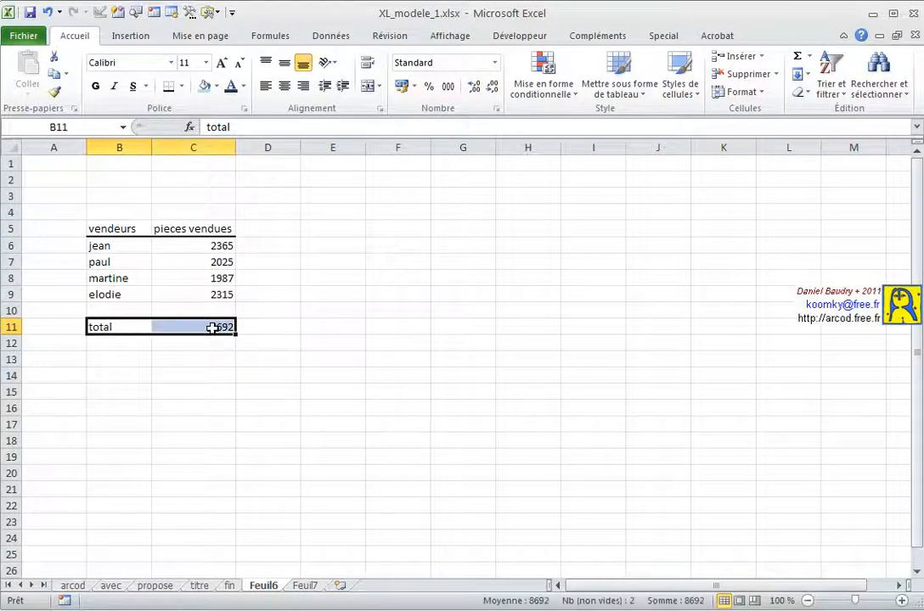
{"action": "left_click", "coordinate": [184, 87]}
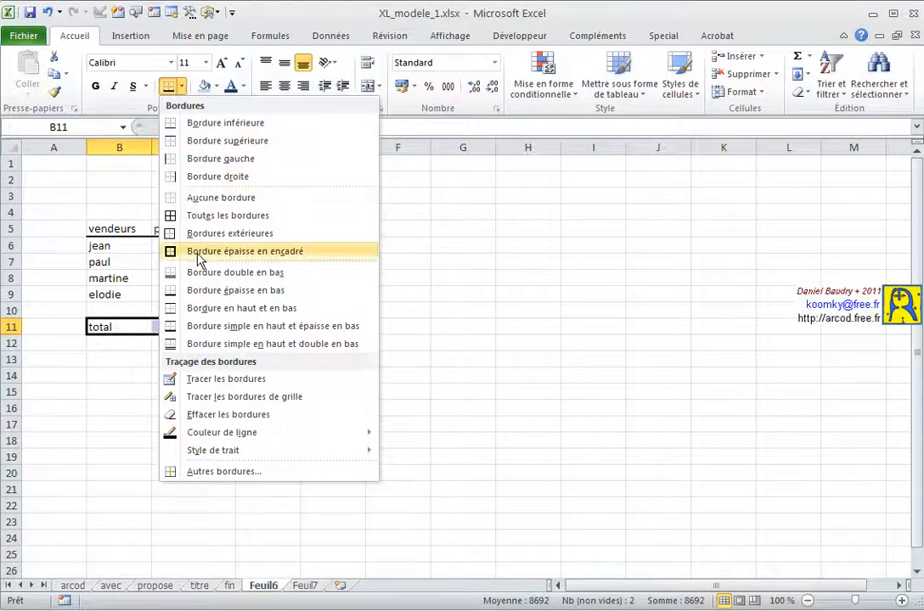
{"action": "left_click", "coordinate": [299, 252]}
{"action": "left_click", "coordinate": [272, 377]}
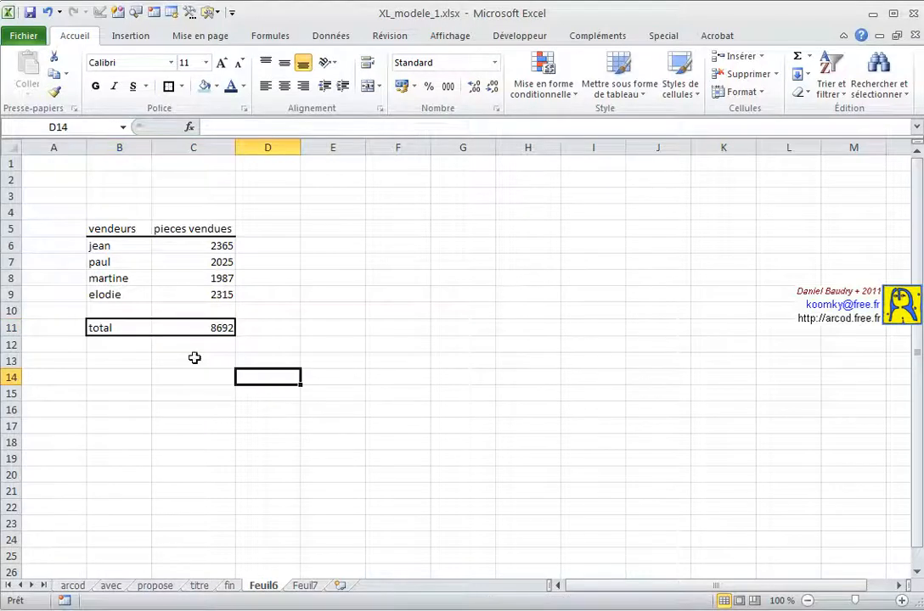
Step: Fill the total cell C11 with a light orange theme colour and make its value bold
{"action": "left_click", "coordinate": [191, 330]}
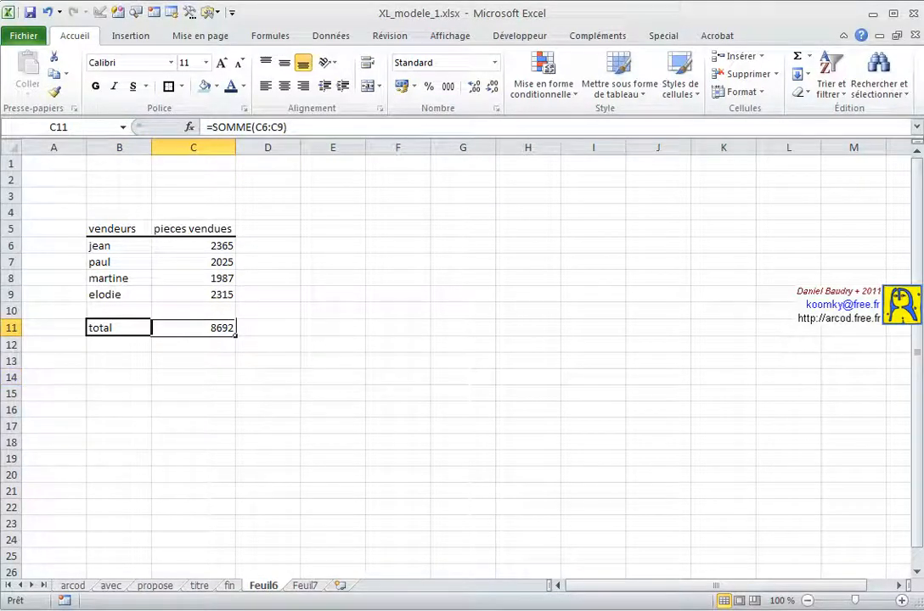
{"action": "left_click", "coordinate": [218, 86]}
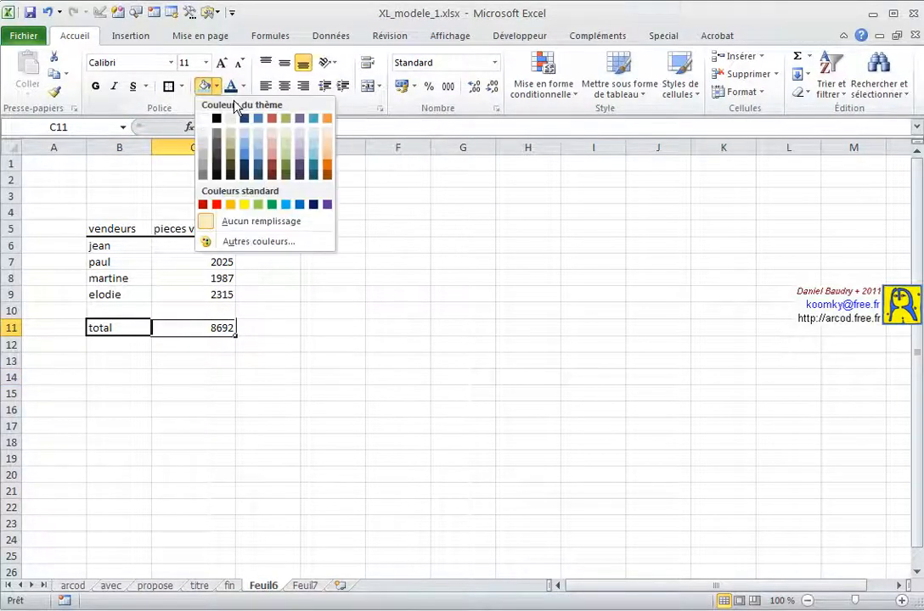
{"action": "left_click", "coordinate": [327, 149]}
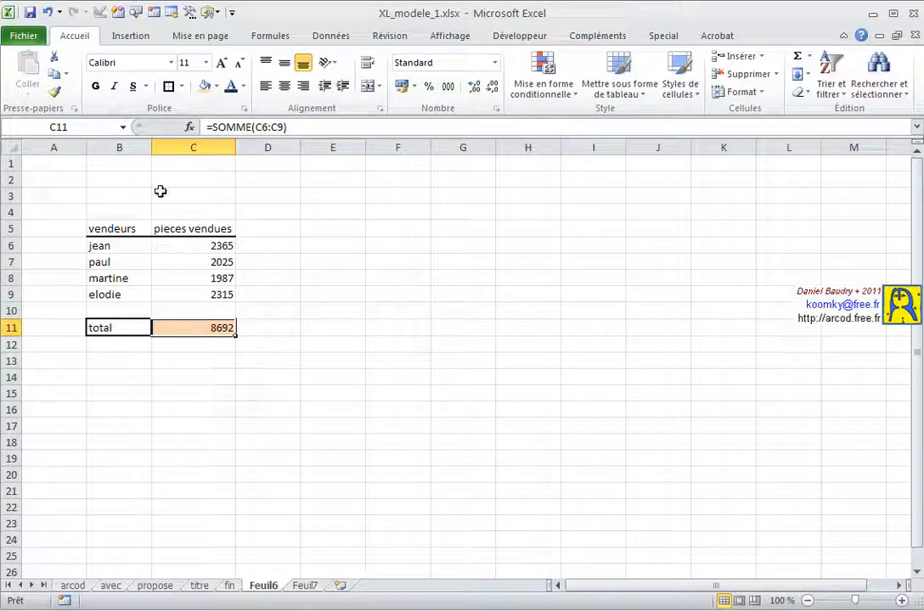
{"action": "left_click", "coordinate": [95, 86]}
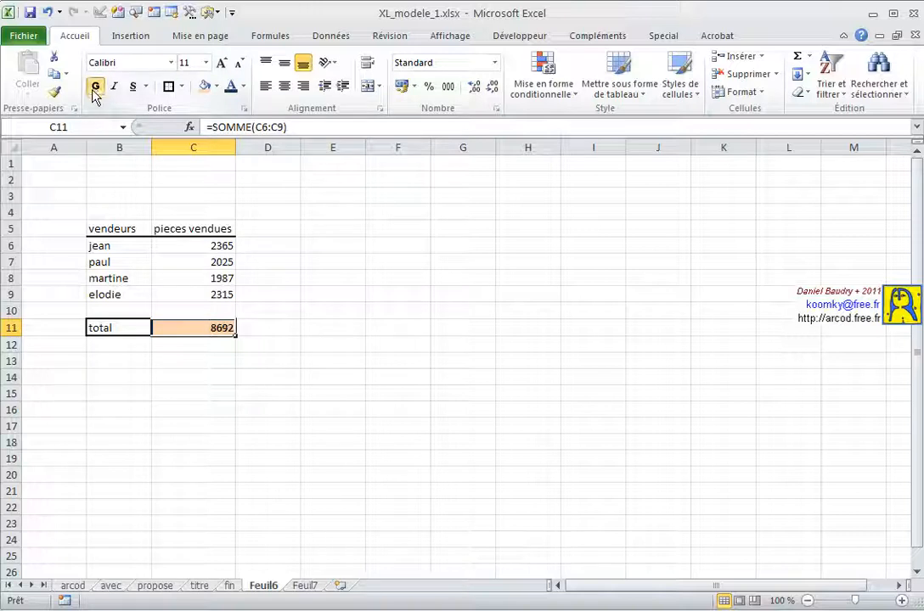
Step: Set the font of the total in C11 to standard red and enlarge it to size 16
{"action": "left_click", "coordinate": [243, 88]}
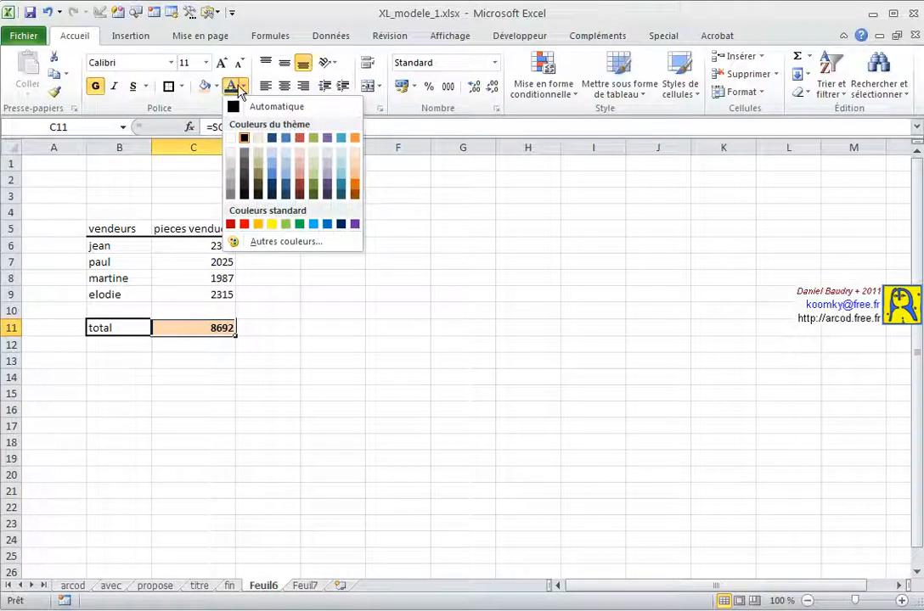
{"action": "left_click", "coordinate": [244, 225]}
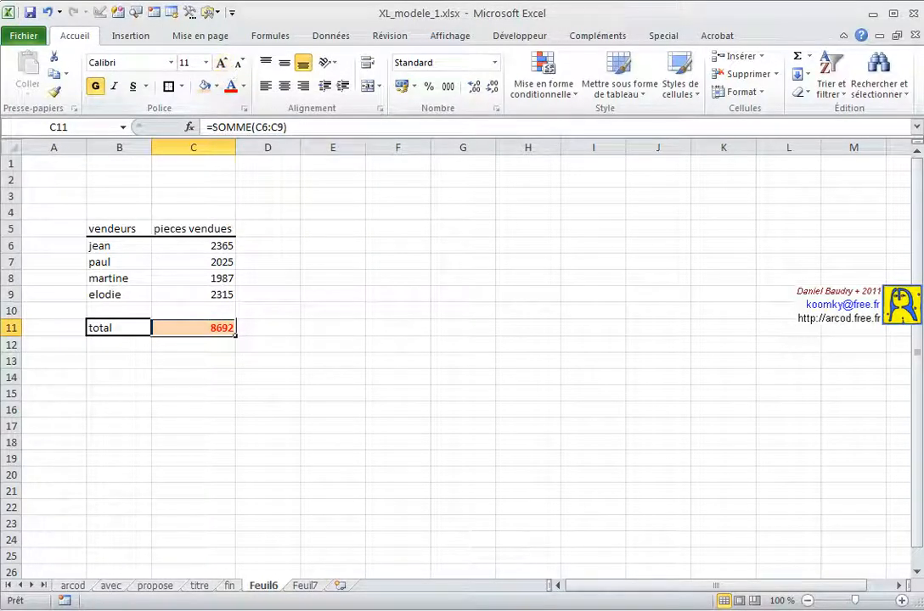
{"action": "left_click", "coordinate": [221, 63]}
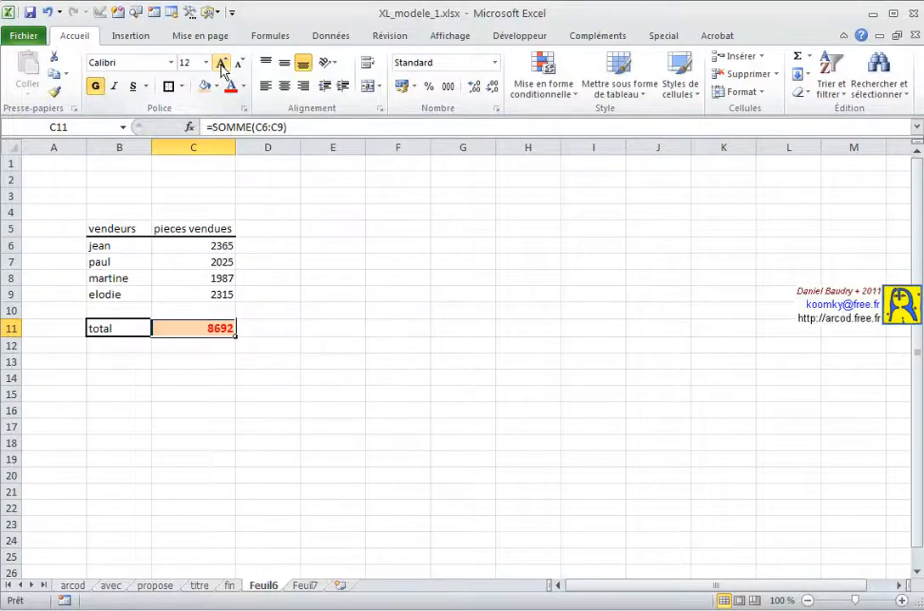
{"action": "left_click", "coordinate": [221, 63]}
{"action": "left_click", "coordinate": [221, 64]}
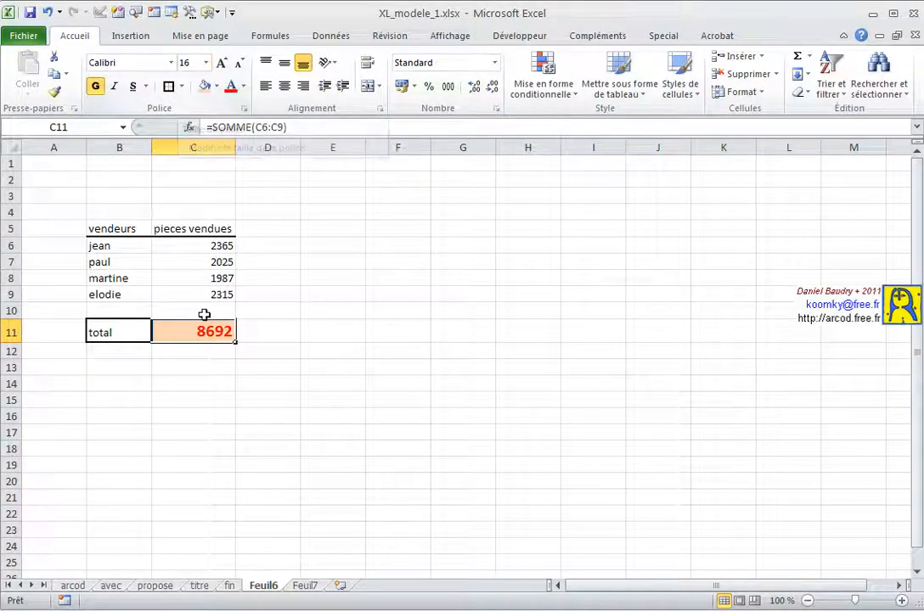
{"action": "left_click", "coordinate": [120, 369]}
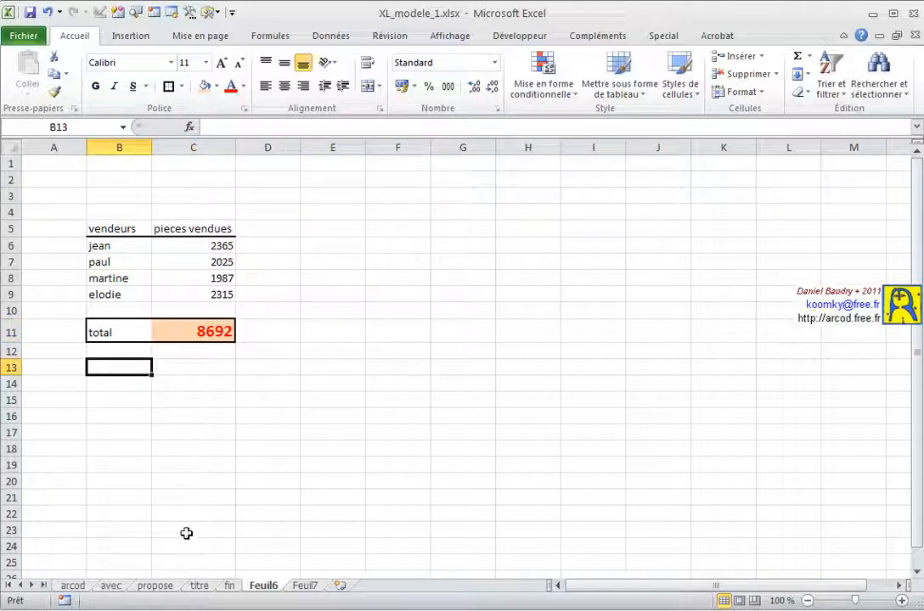
Step: Switch to the "fin" worksheet
{"action": "left_click", "coordinate": [229, 586]}
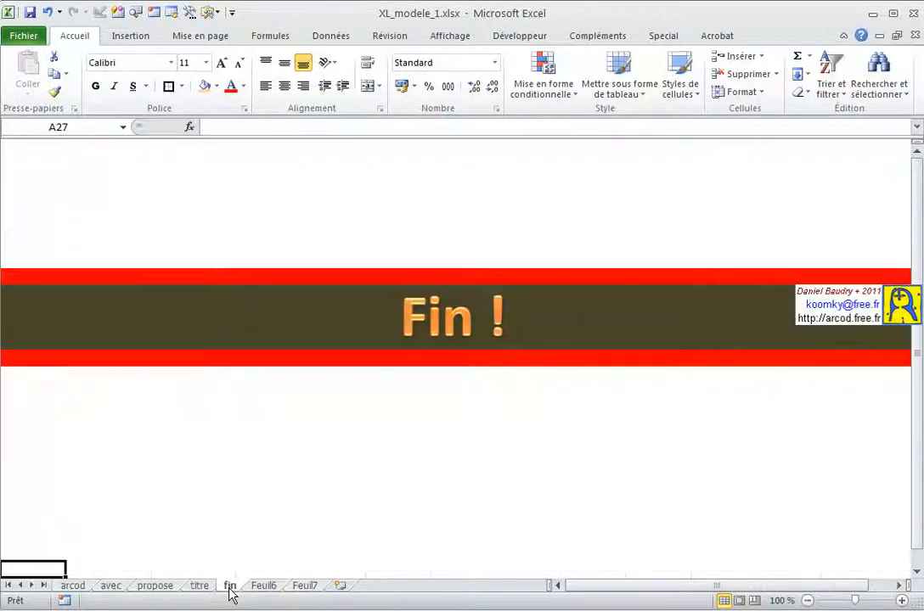